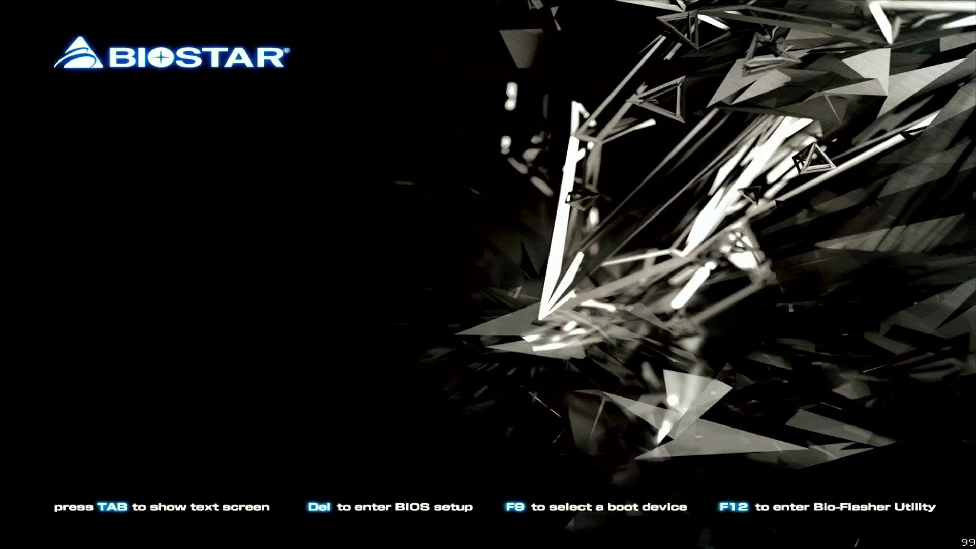
Enter the Biostar BIOS setup with Del during the boot splash.
key(Delete)
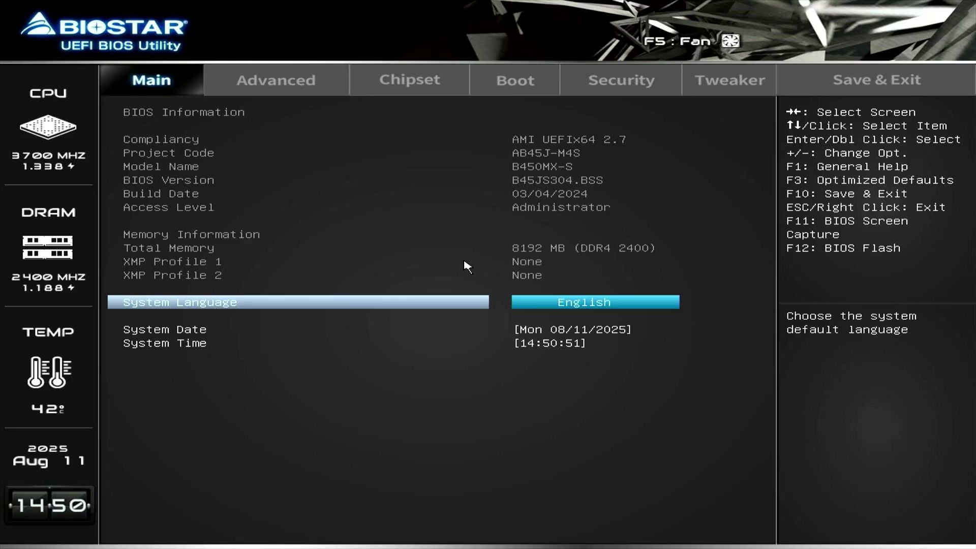
Set CSM Support to Disabled under Advanced > CSM Configuration.
click(312, 85)
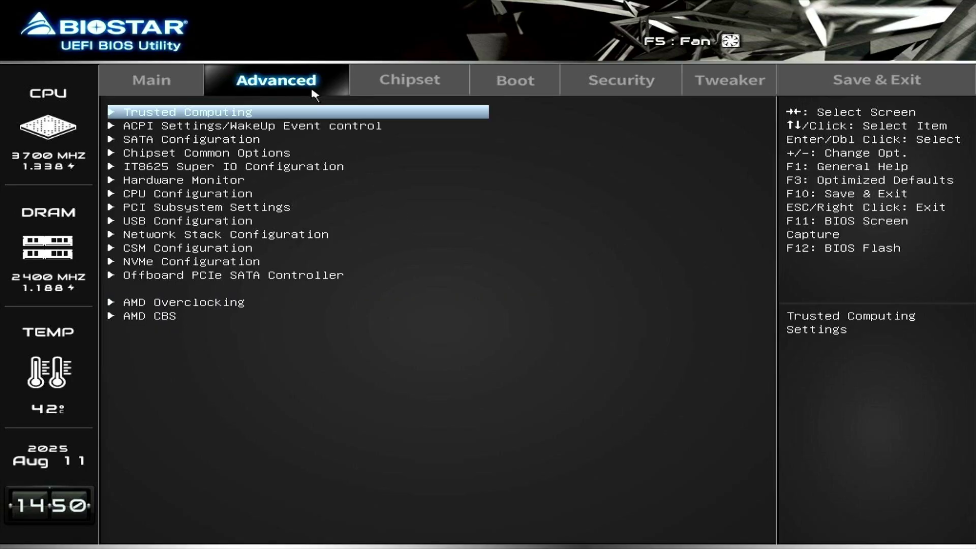
double_click(273, 248)
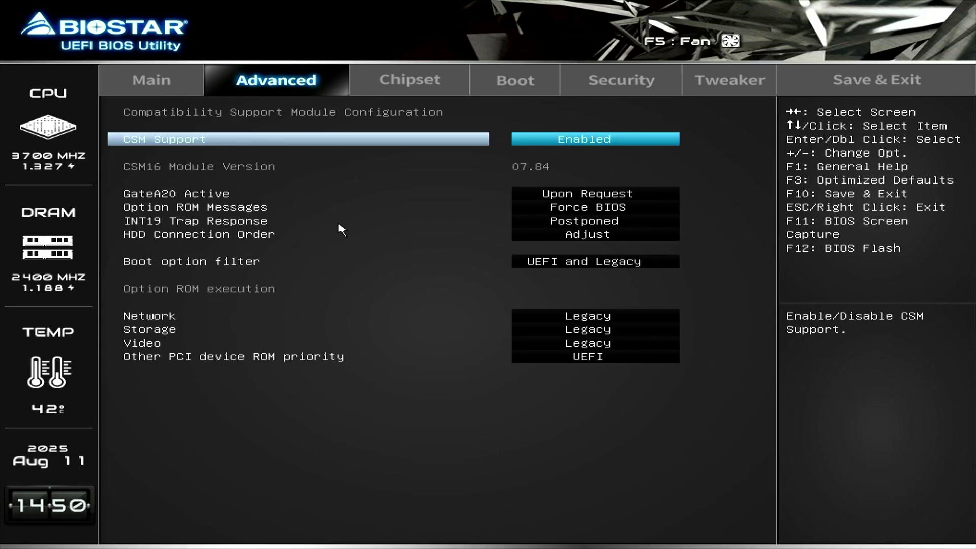
double_click(614, 140)
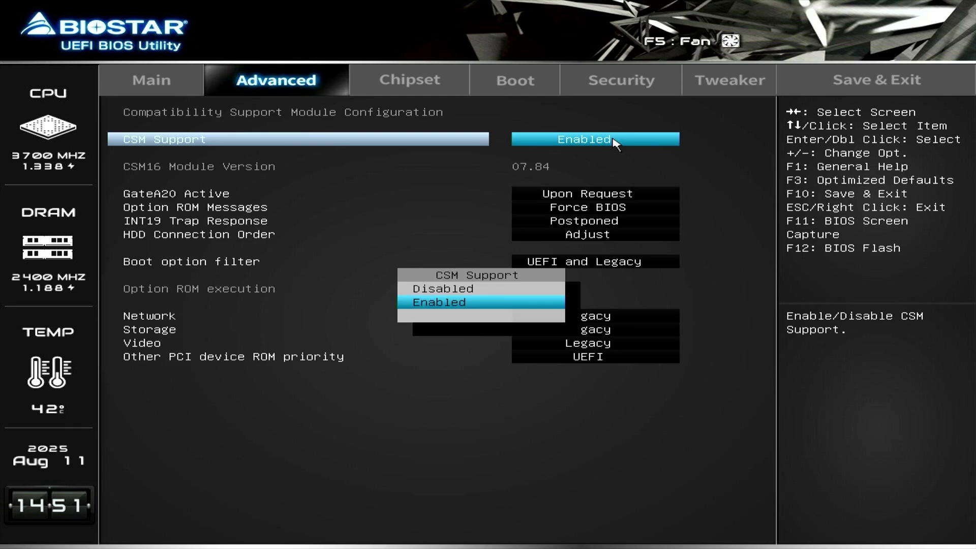
click(483, 291)
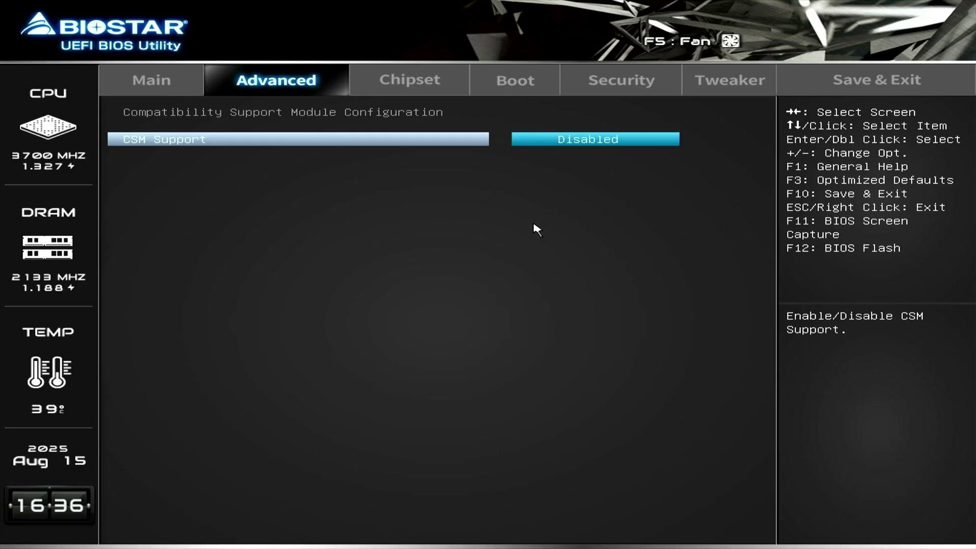
Set Secure Boot to Enabled on the Security tab and view its empty Key Management.
click(586, 86)
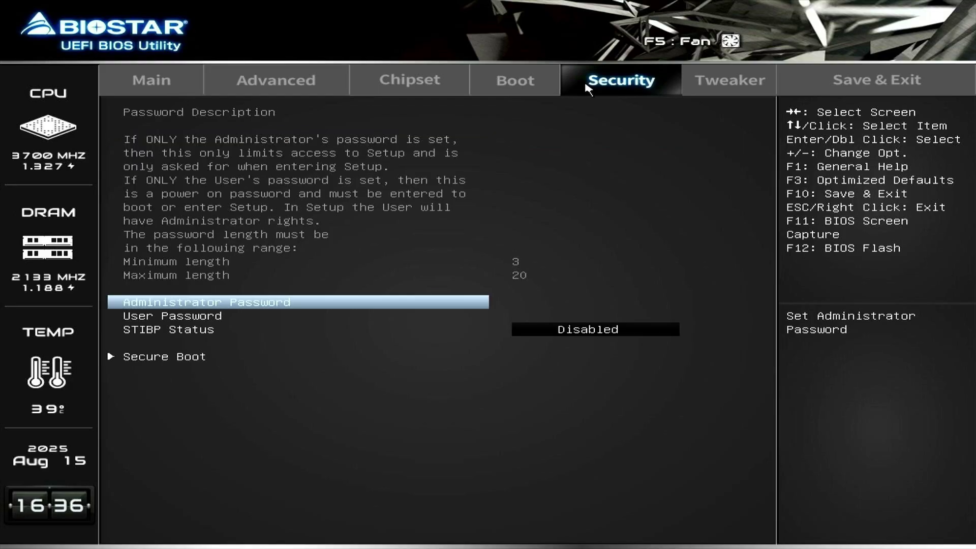
double_click(217, 356)
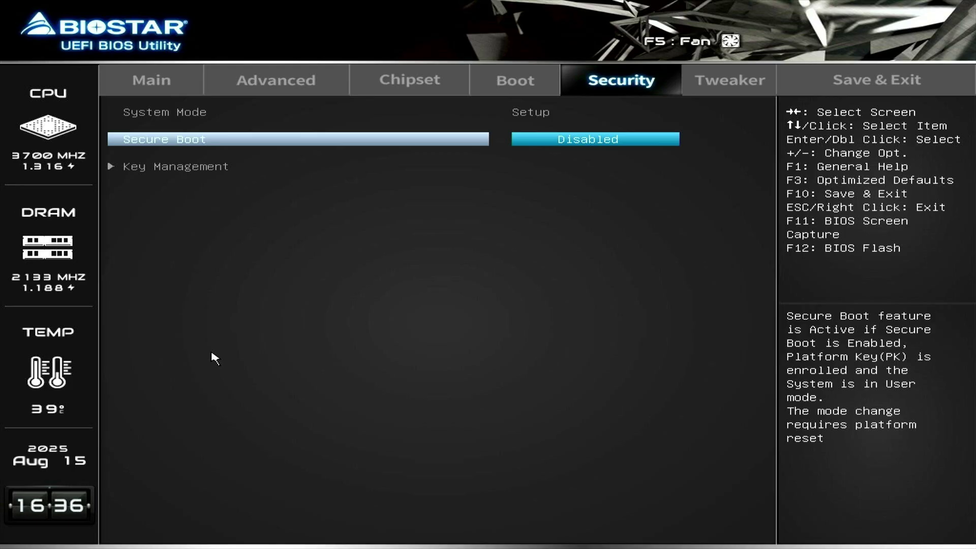
double_click(587, 142)
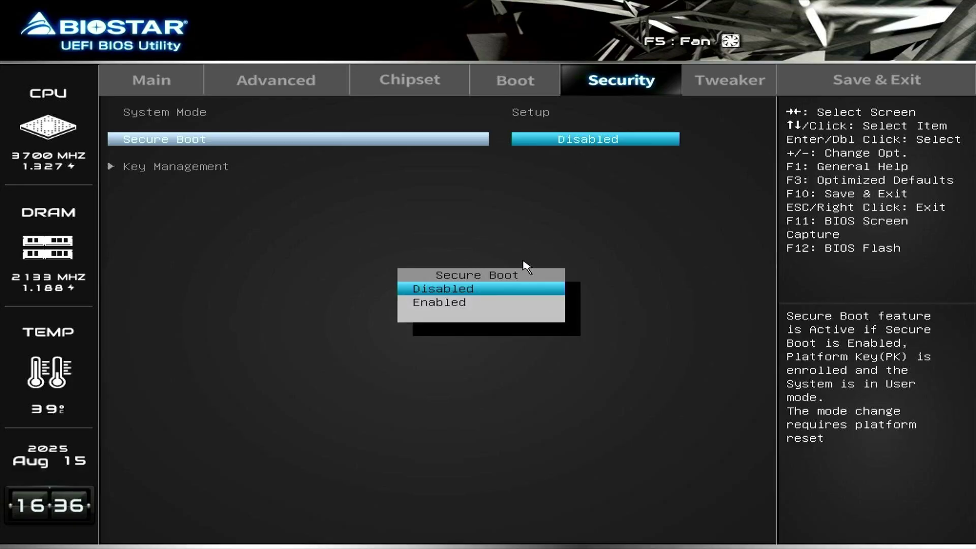
click(480, 304)
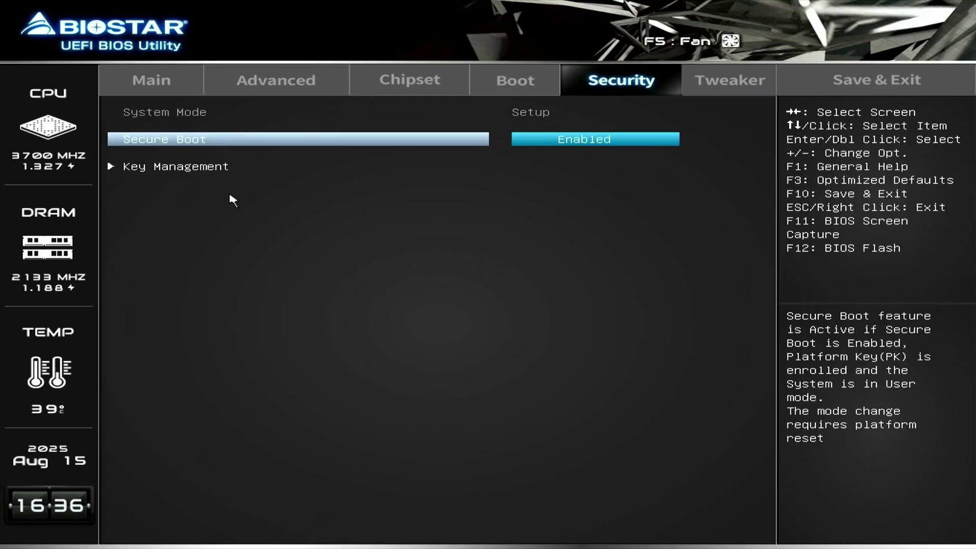
double_click(206, 167)
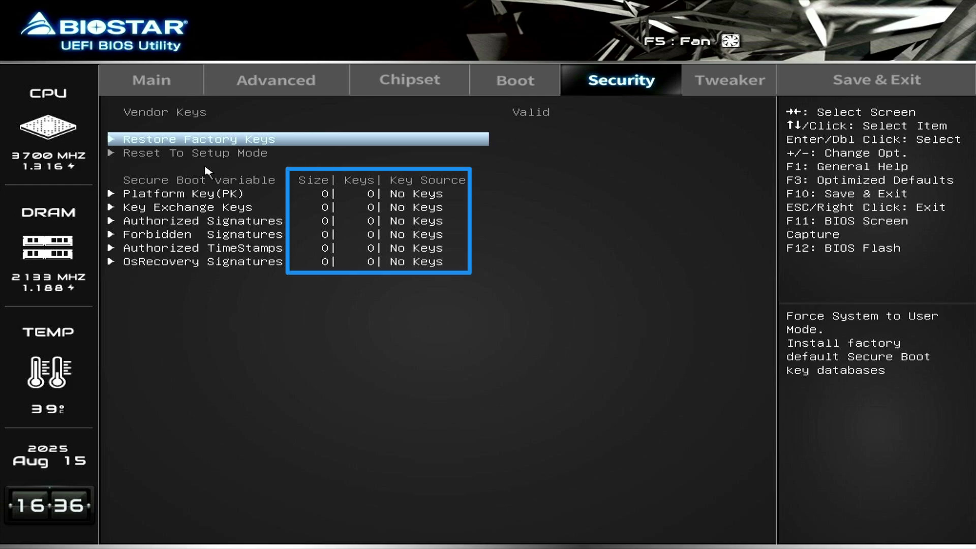
Restore the factory default Secure Boot keys, declining the Reset Without Saving prompt.
double_click(290, 140)
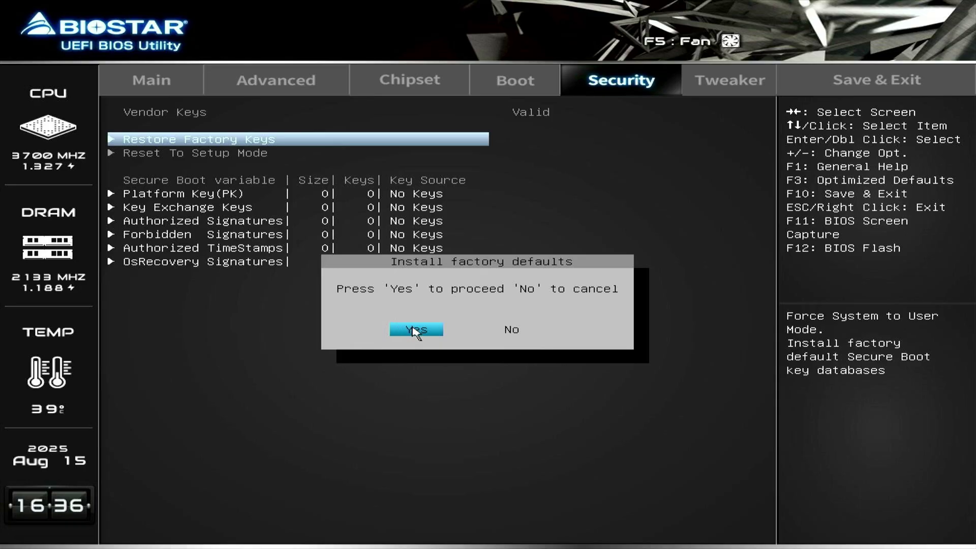
click(415, 331)
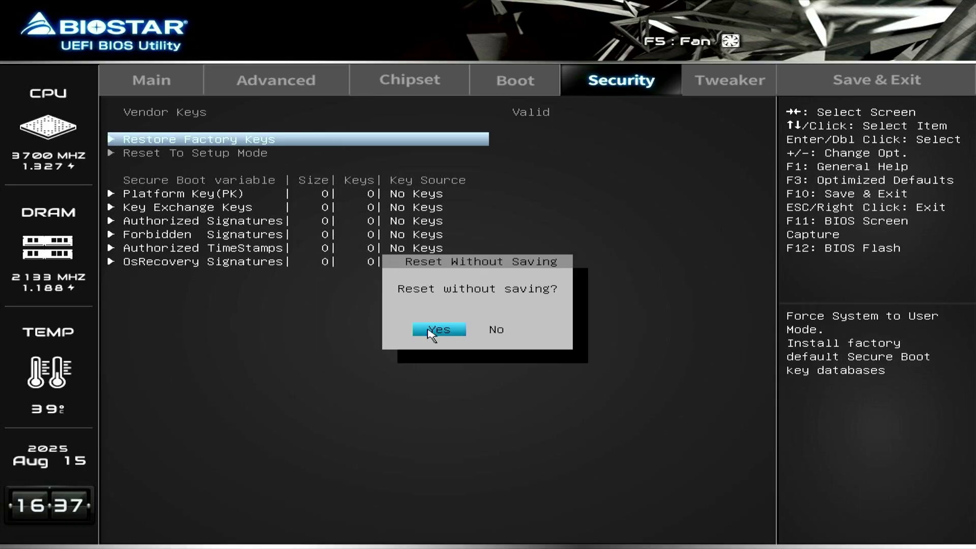
click(495, 331)
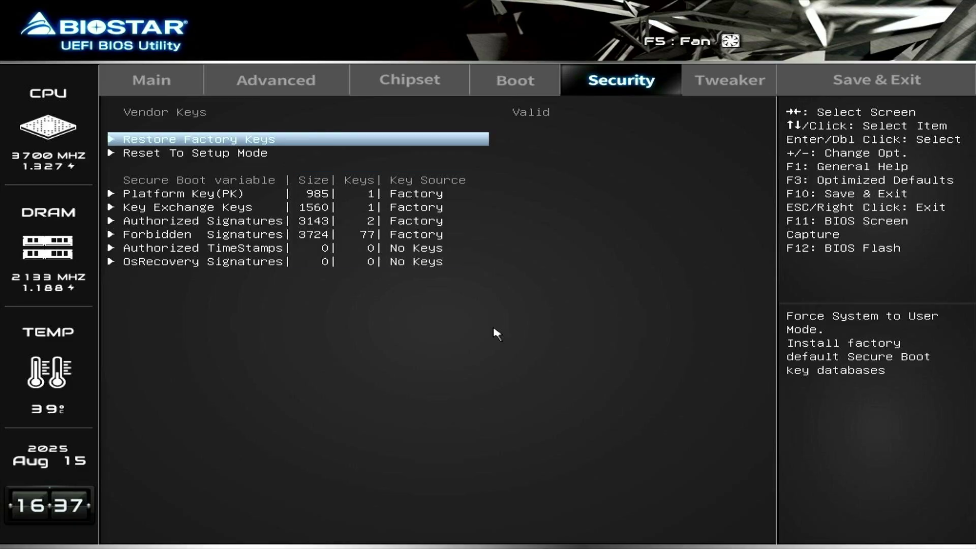
Save changes and reset, then verify Secure Boot shows Enabled under Security after re-entering BIOS.
click(881, 82)
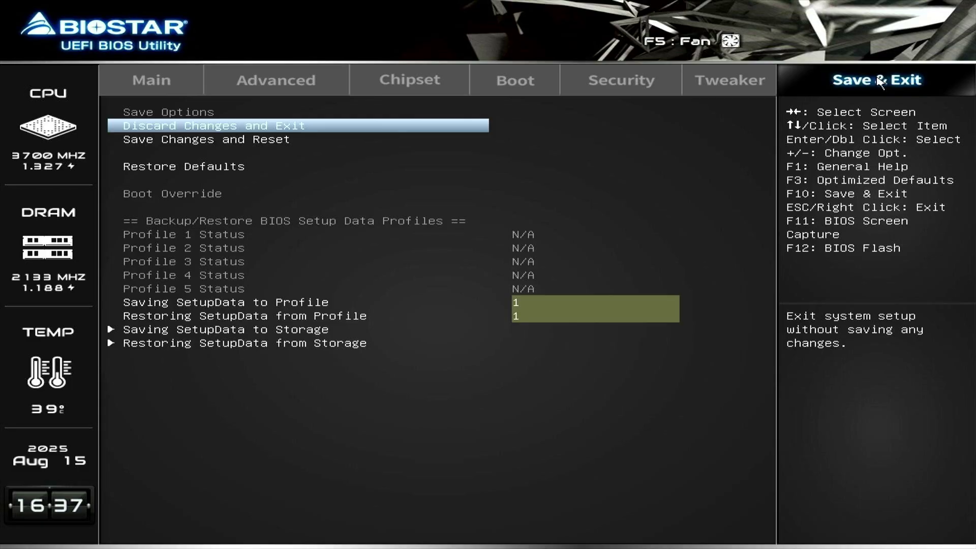
click(315, 144)
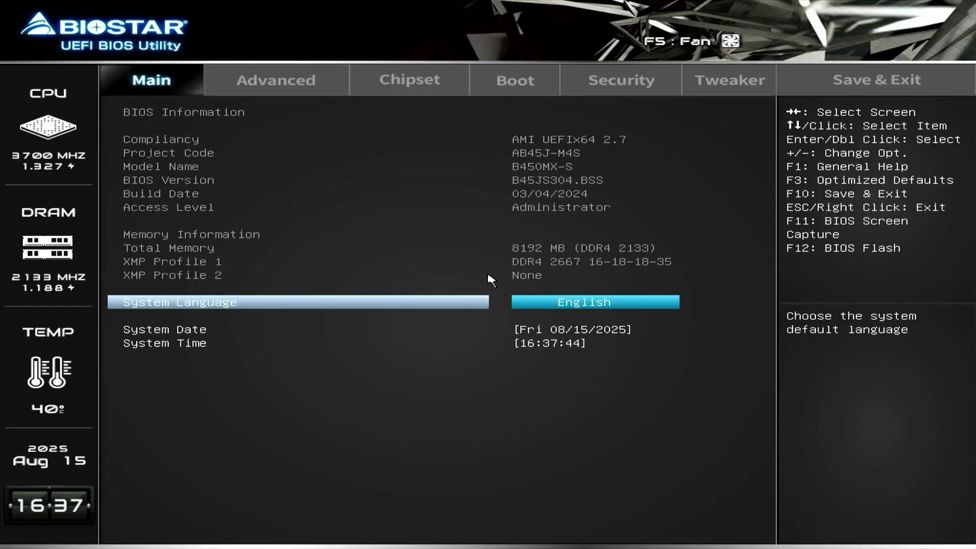
click(622, 91)
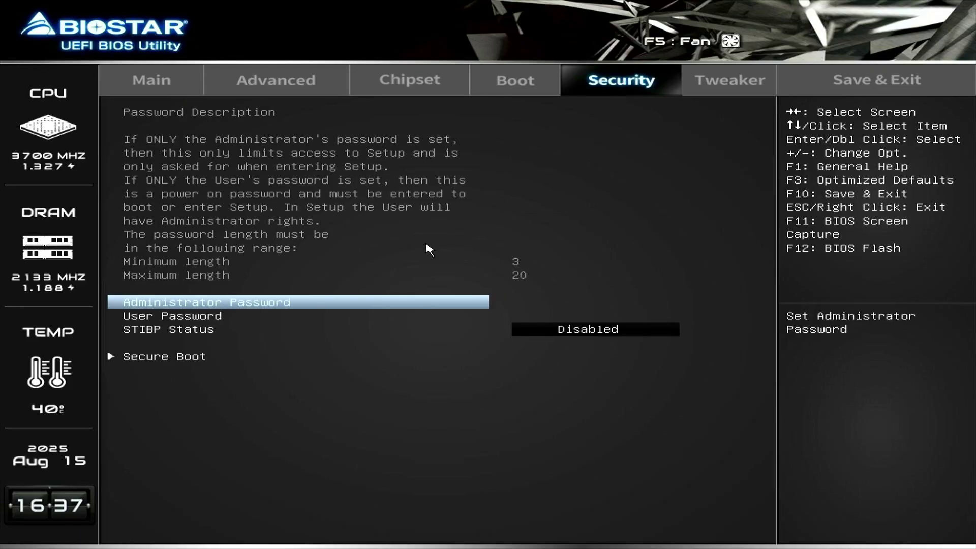
click(267, 358)
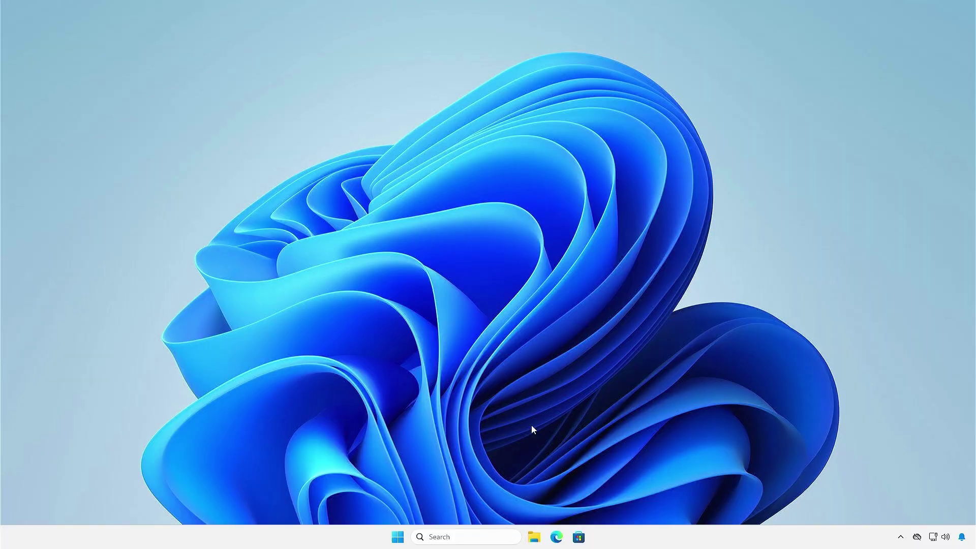
click(497, 536)
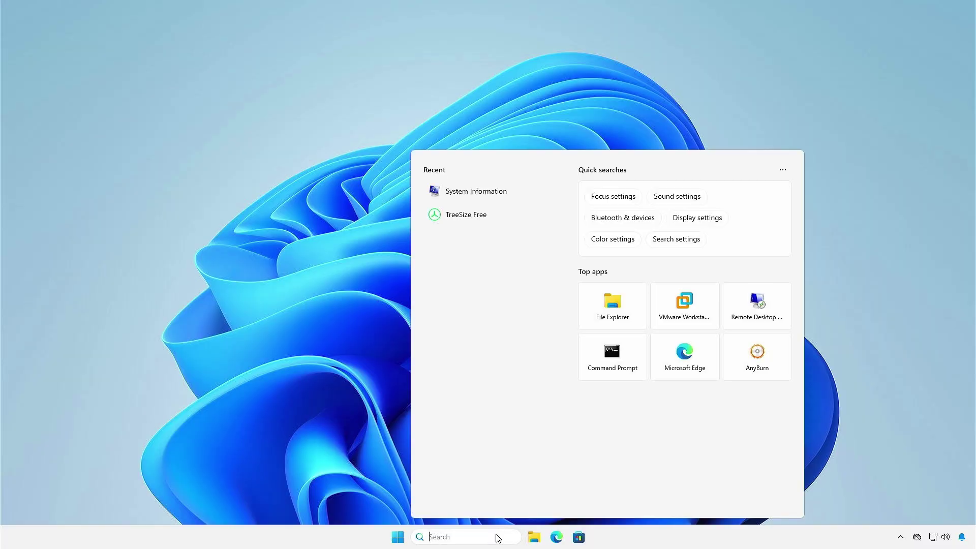
text(msinfo32)
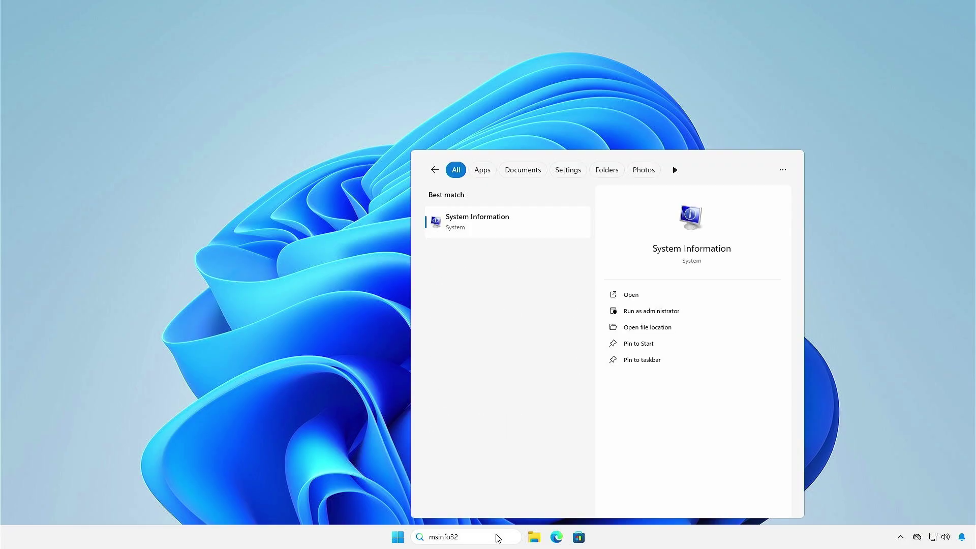
click(523, 227)
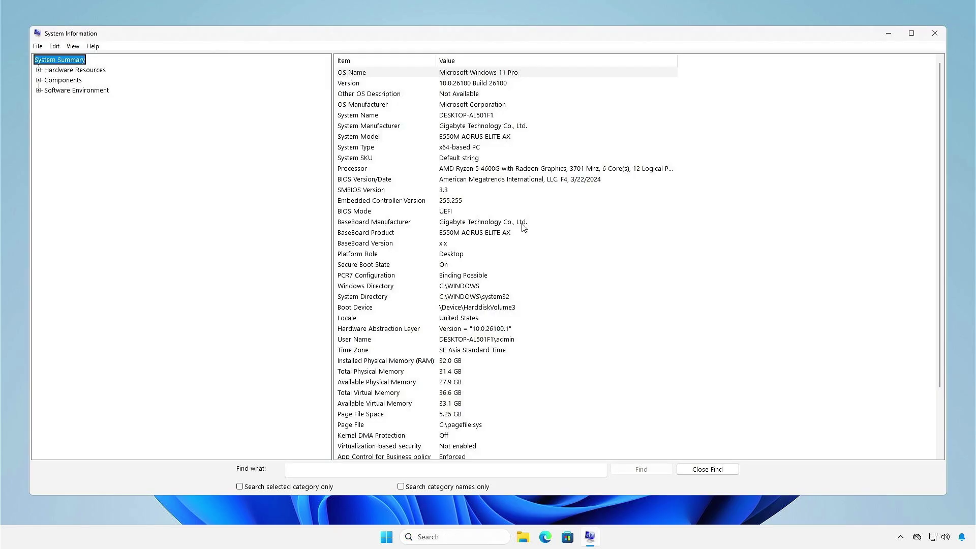
click(501, 266)
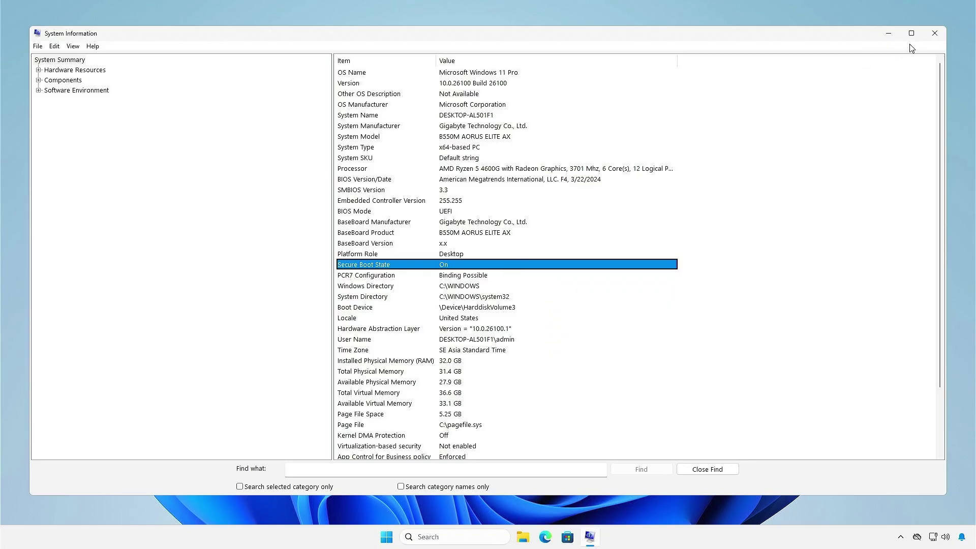
click(936, 34)
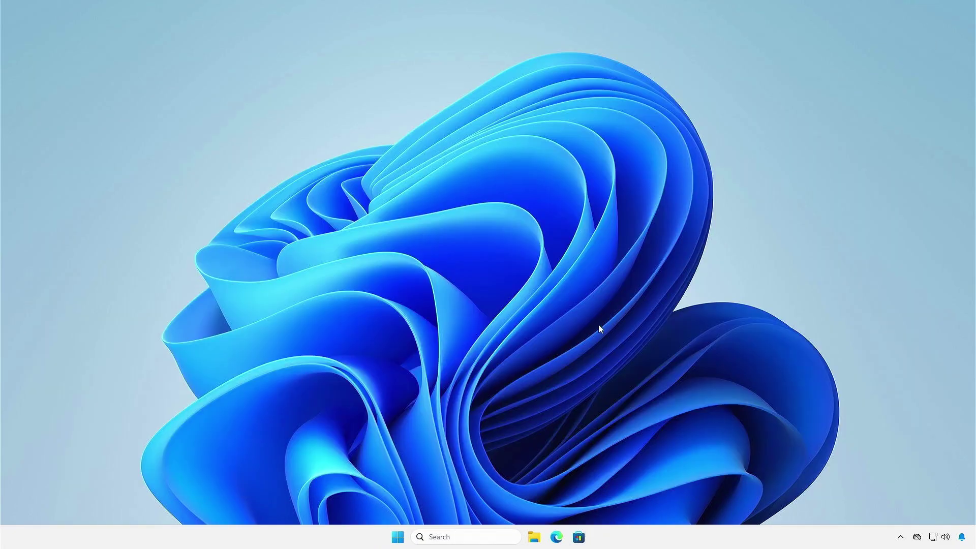
right_click(397, 538)
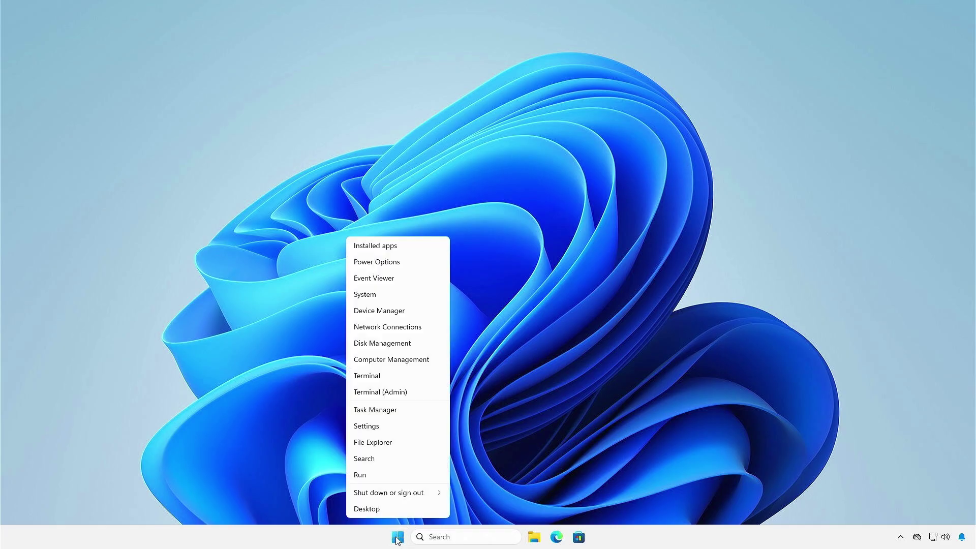
click(409, 425)
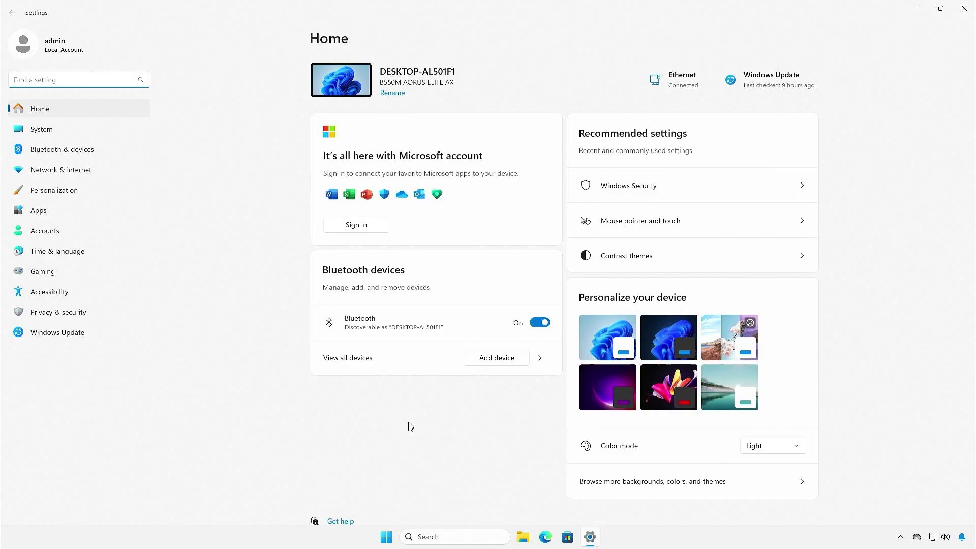
click(127, 310)
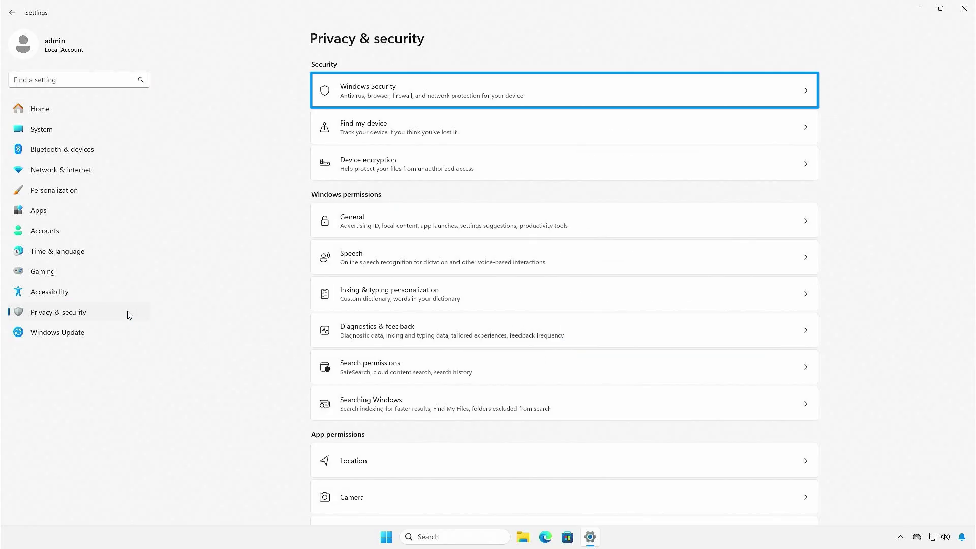
click(591, 98)
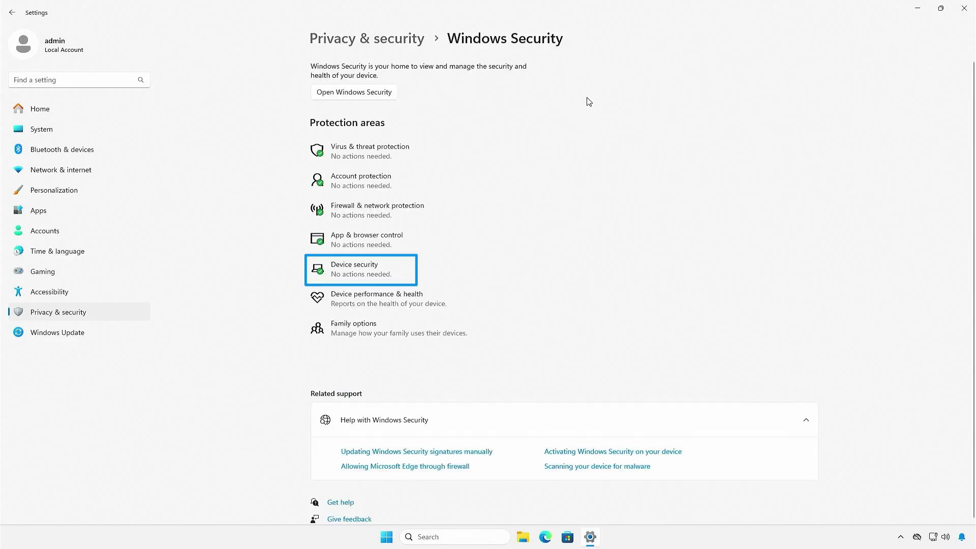
click(406, 273)
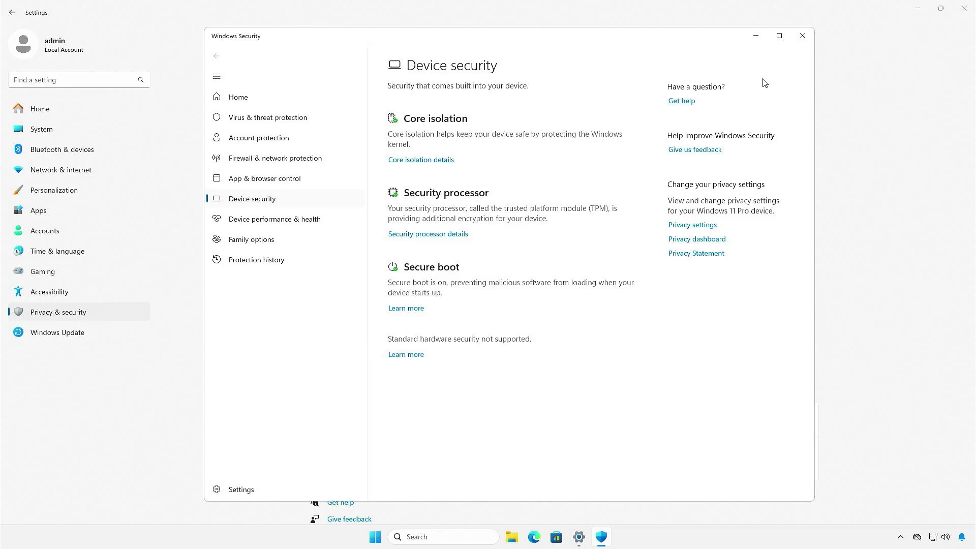
click(802, 35)
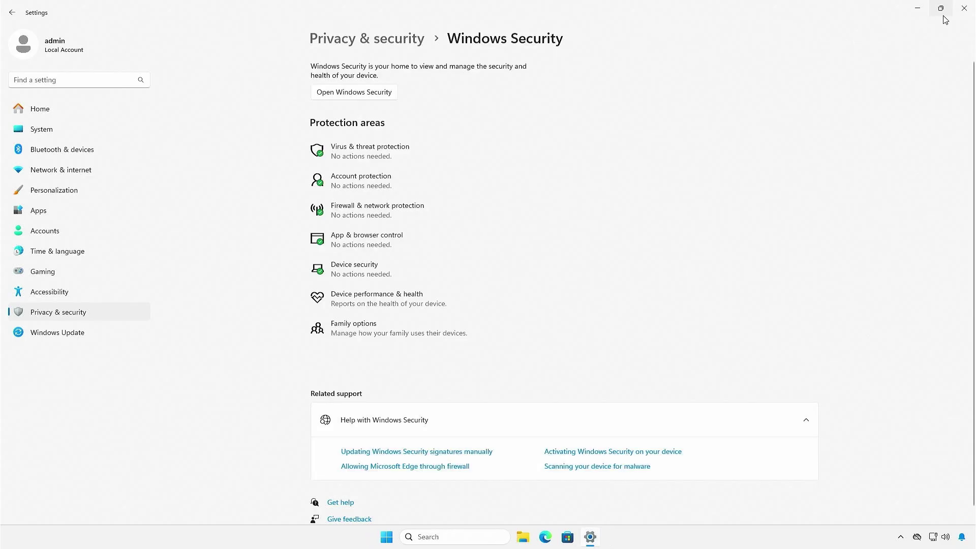
click(964, 8)
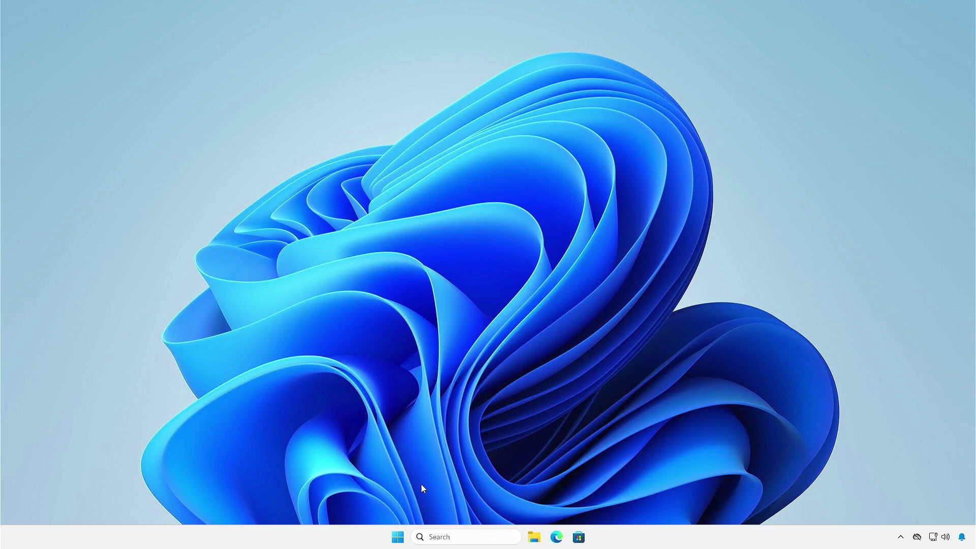
Run Confirm-SecureBootUEFI in an admin Terminal and confirm it returns True.
right_click(398, 537)
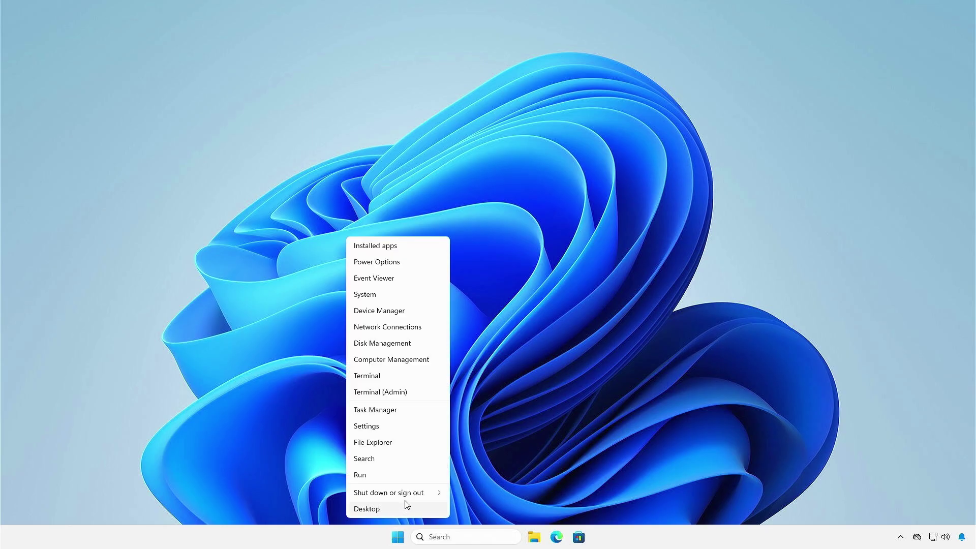
click(417, 393)
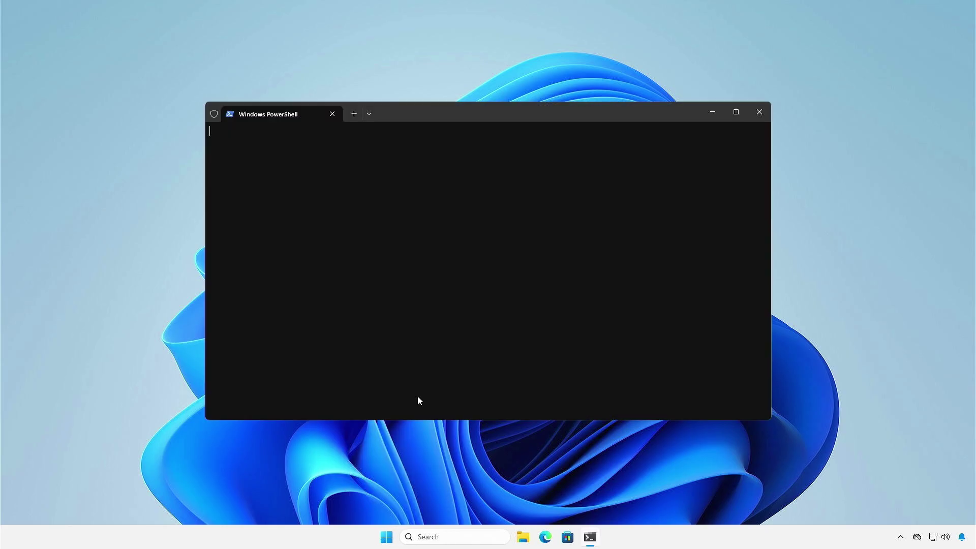
text(Confirm-SecureBootUEFI)
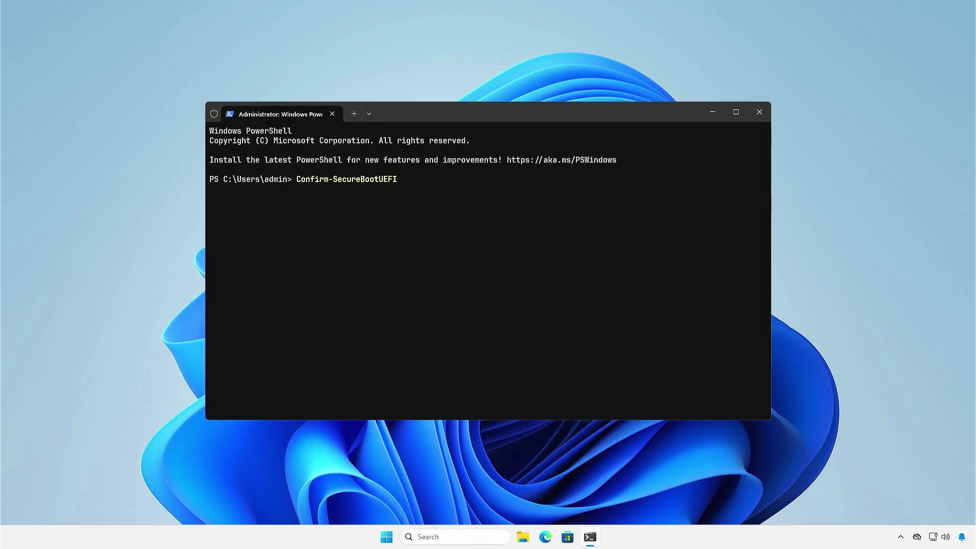
key(Return)
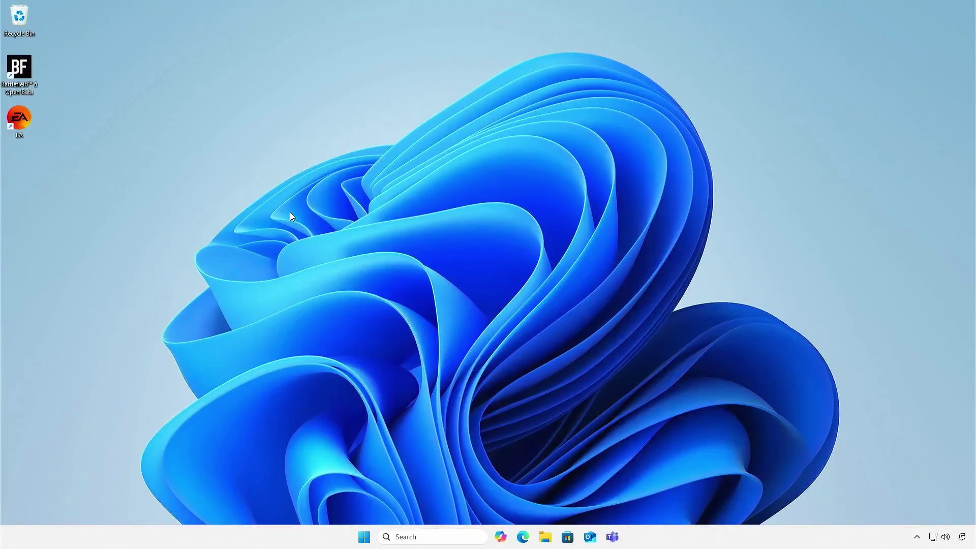
Launch the Battlefield 6 Open Beta from its desktop shortcut.
double_click(31, 72)
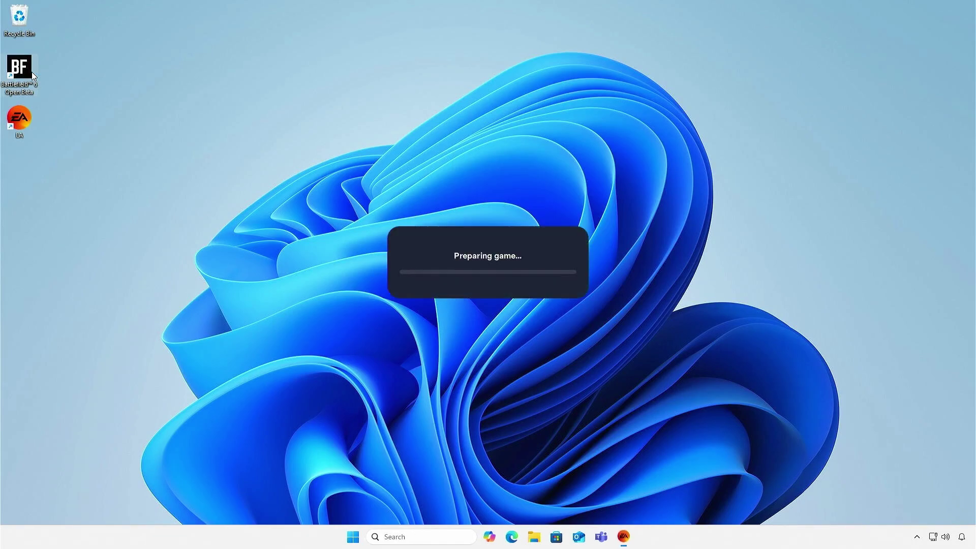